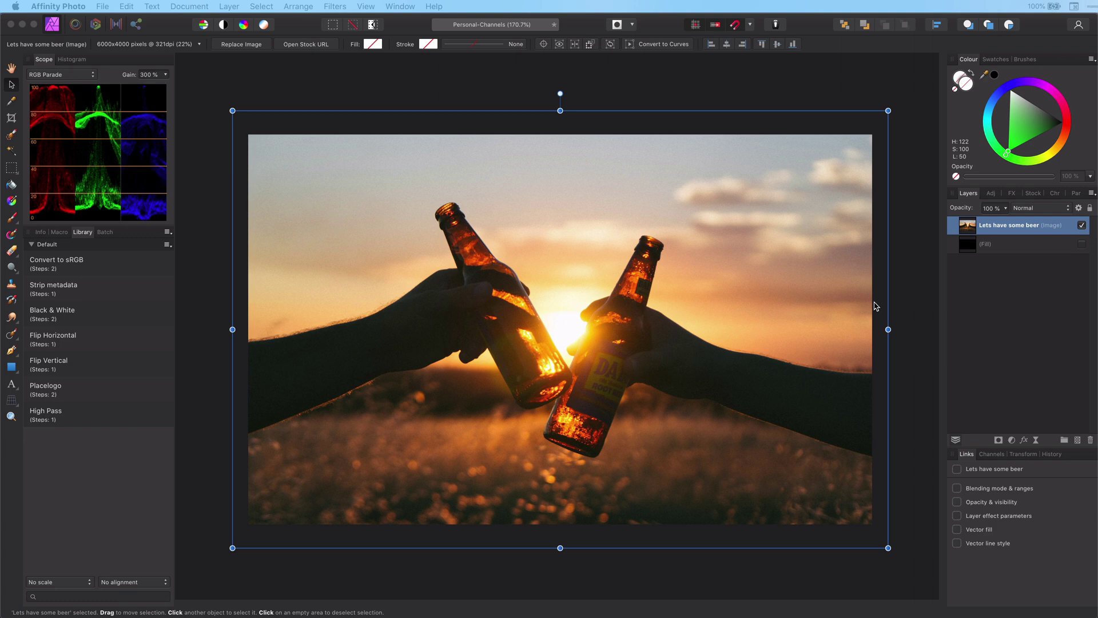
Duplicate the 'Lets have some beer' photo layer with Cmd+J.
left_click(911, 291)
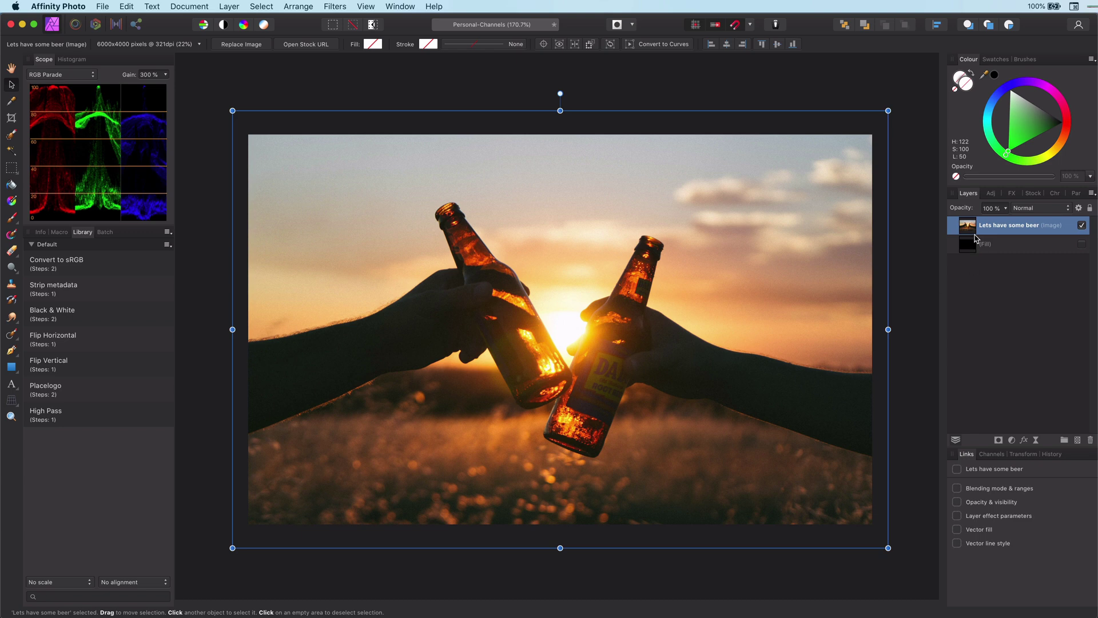
key("super+j")
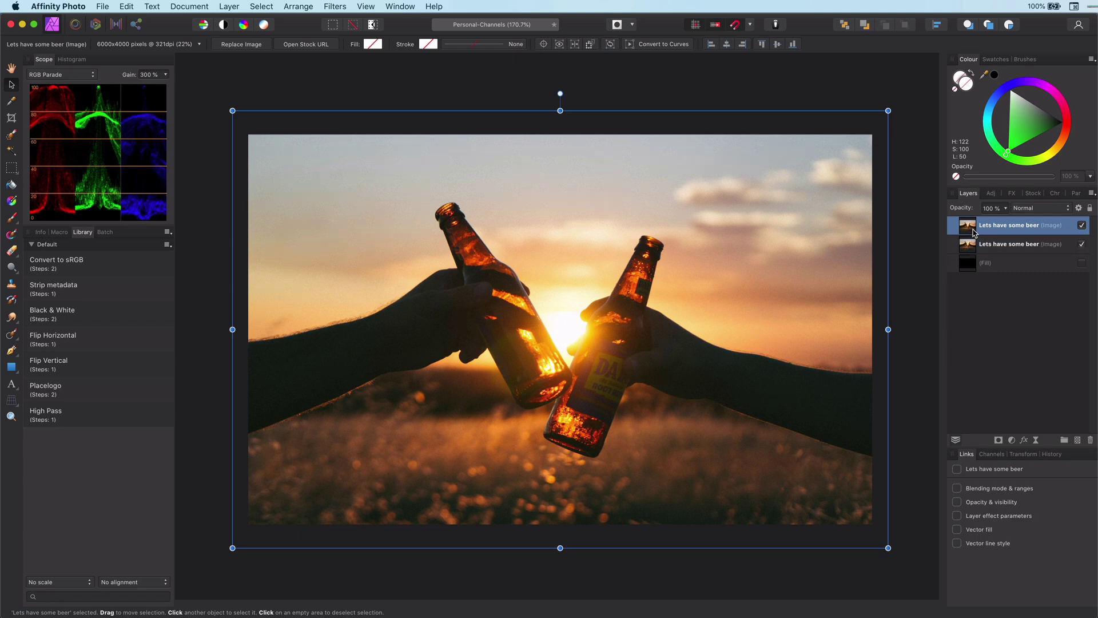
Add a Curves adjustment zeroing the Green and Blue curves, nested in the top photo layer.
left_click(1011, 440)
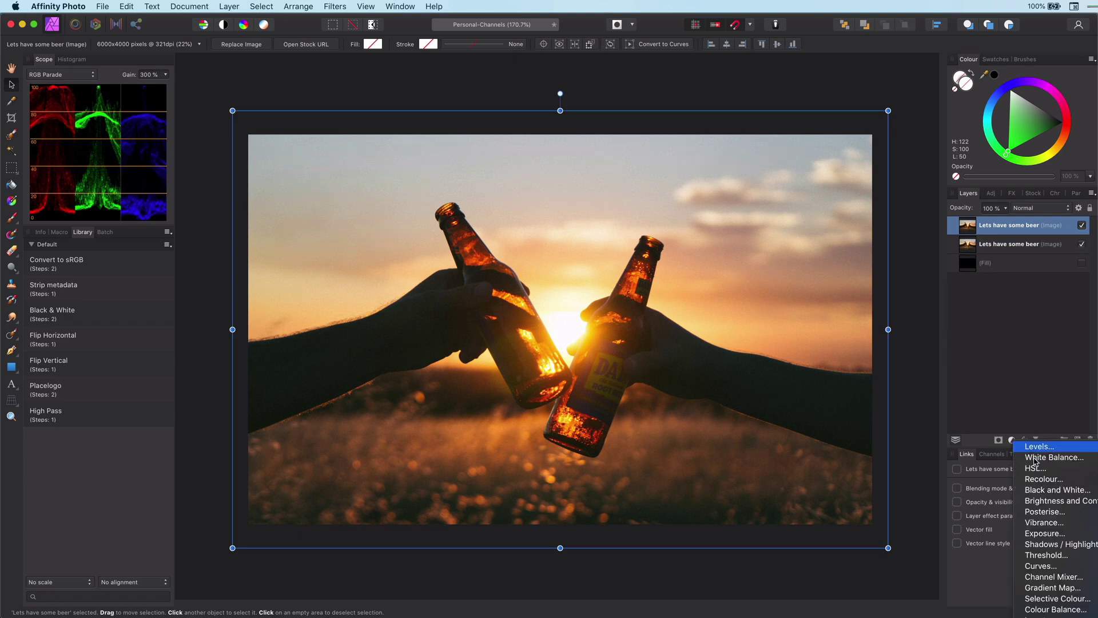
left_click(1046, 566)
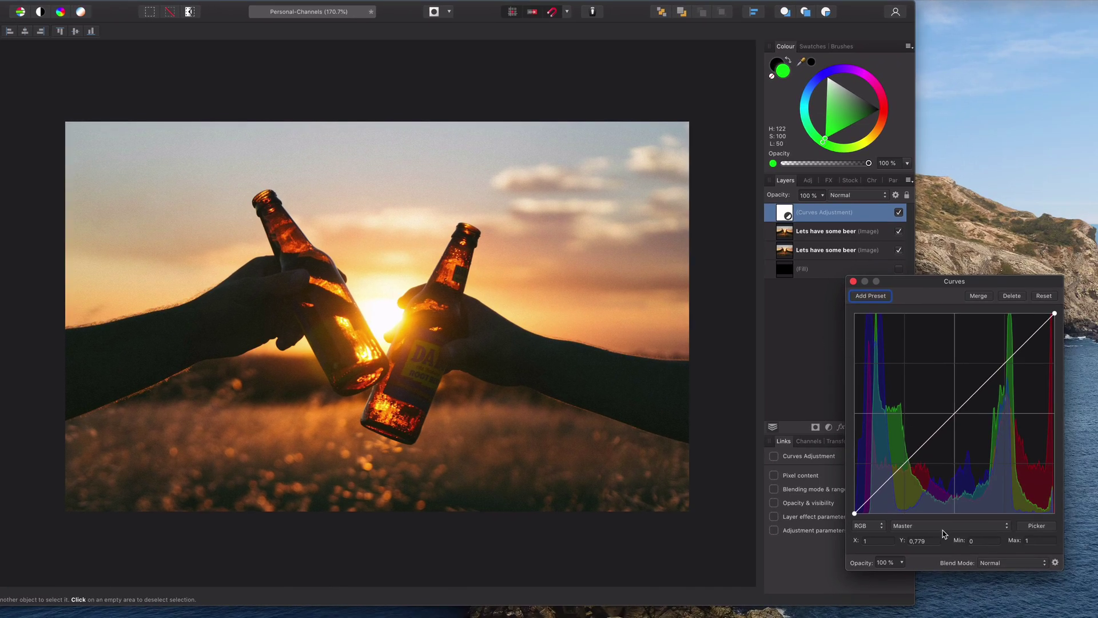
left_click(944, 527)
left_click(938, 543)
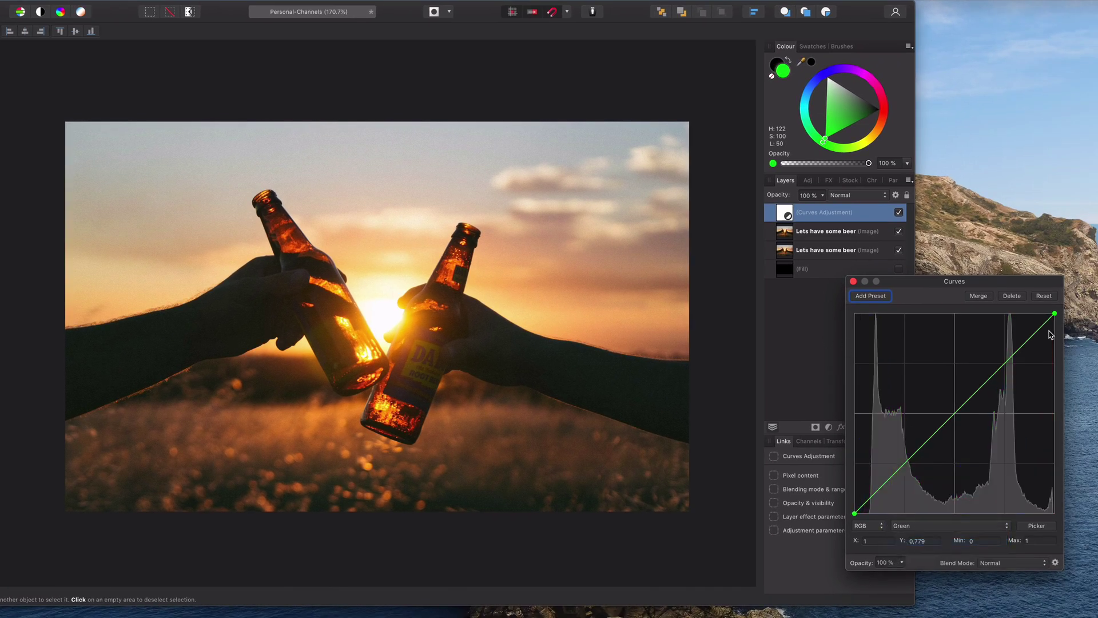
left_click_drag(1055, 314, 1066, 539)
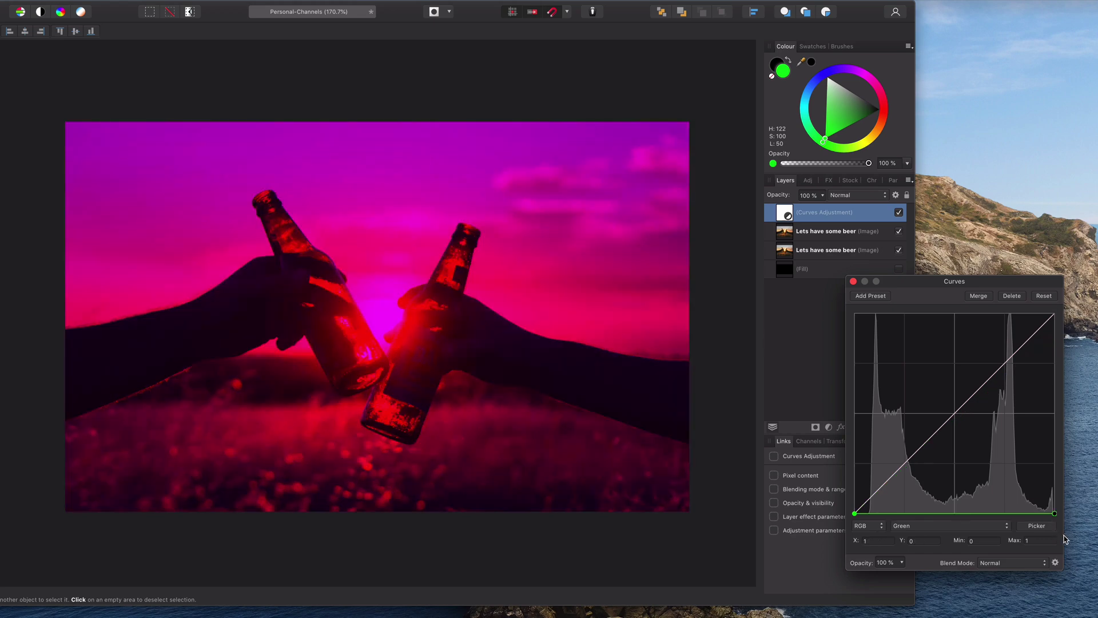
left_click(915, 525)
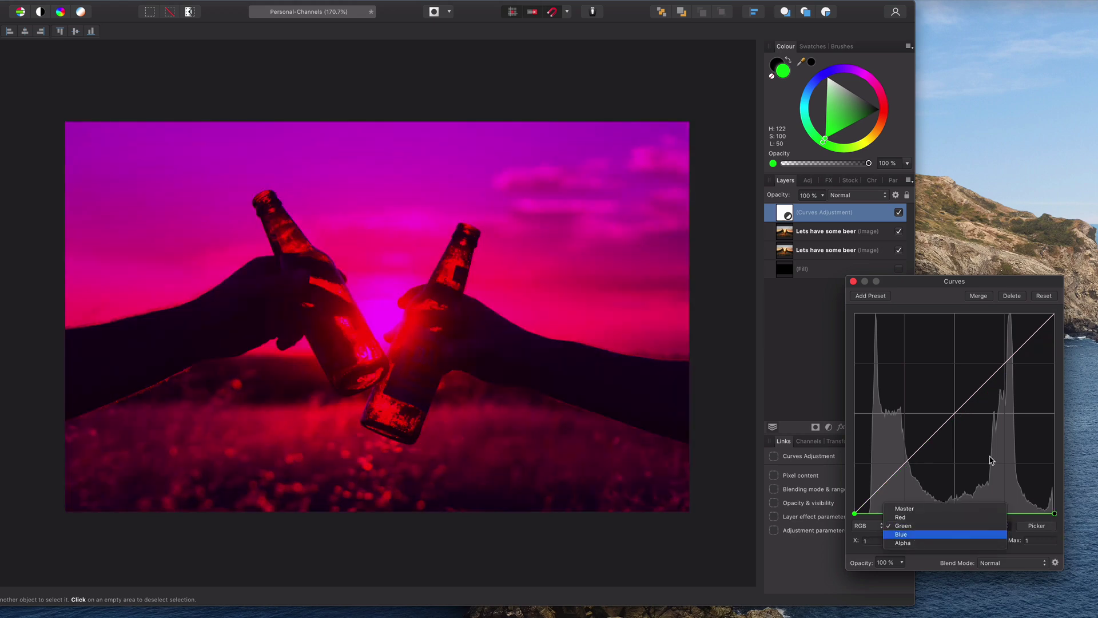
left_click(916, 535)
left_click_drag(1055, 314, 1066, 552)
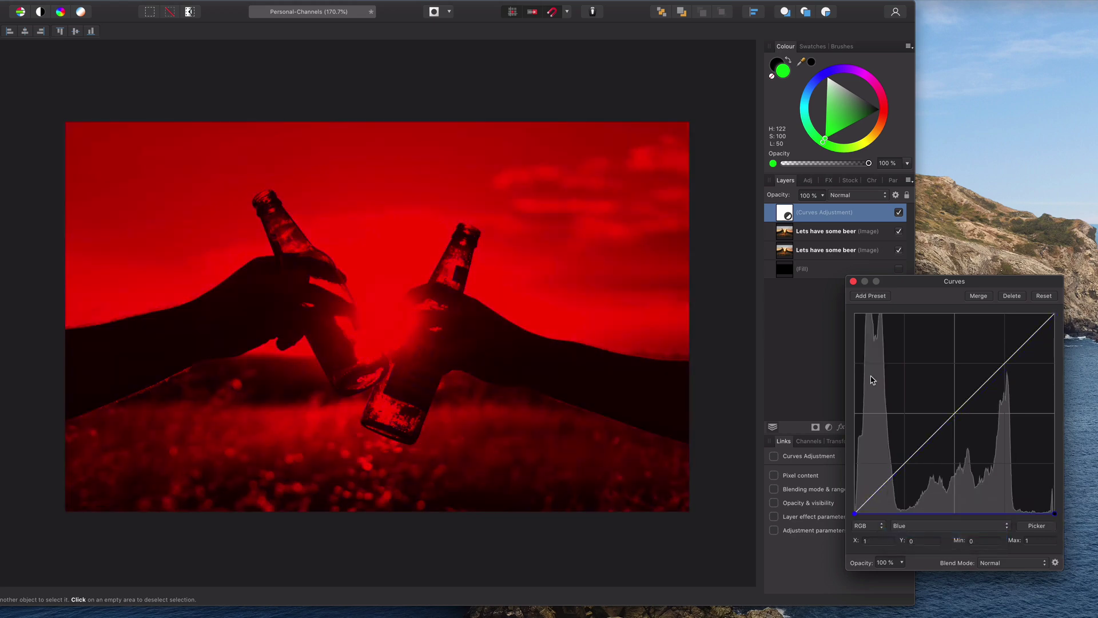
left_click(853, 281)
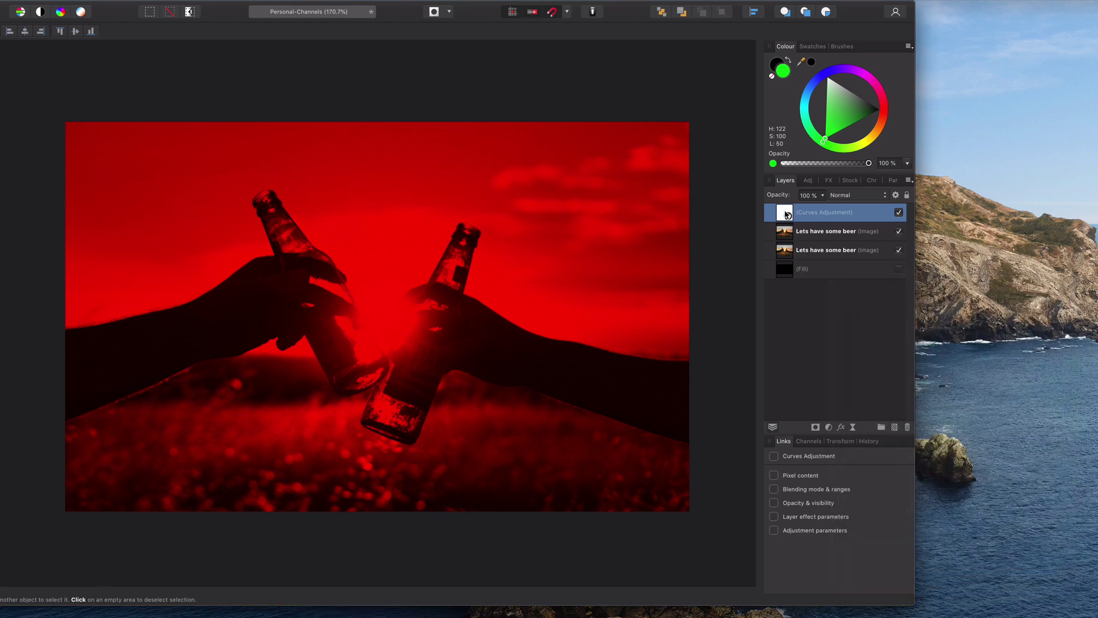
left_click_drag(787, 214, 793, 234)
Rename the top red-only photo layer to 'Red'.
left_click(788, 215)
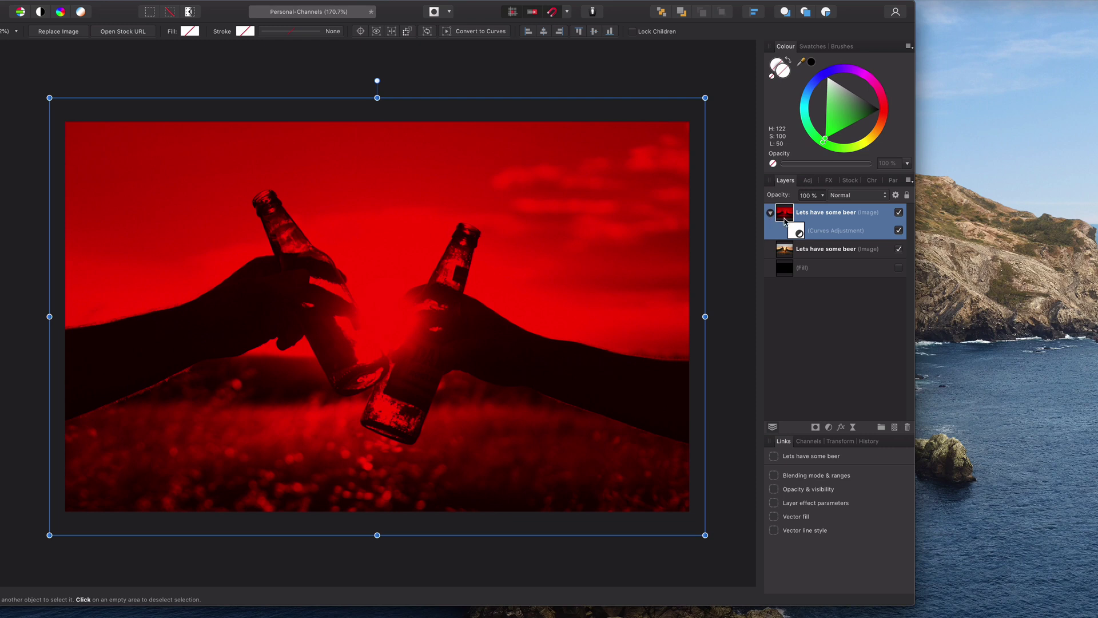
double_click(818, 212)
type("Re")
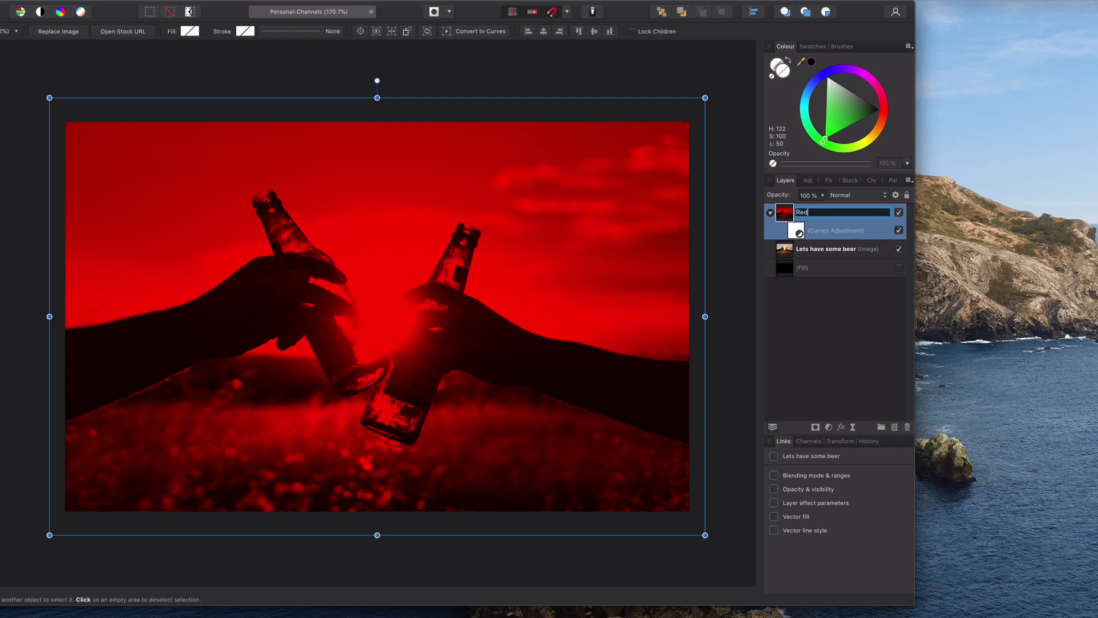
type("d")
key("Return")
left_click(771, 214)
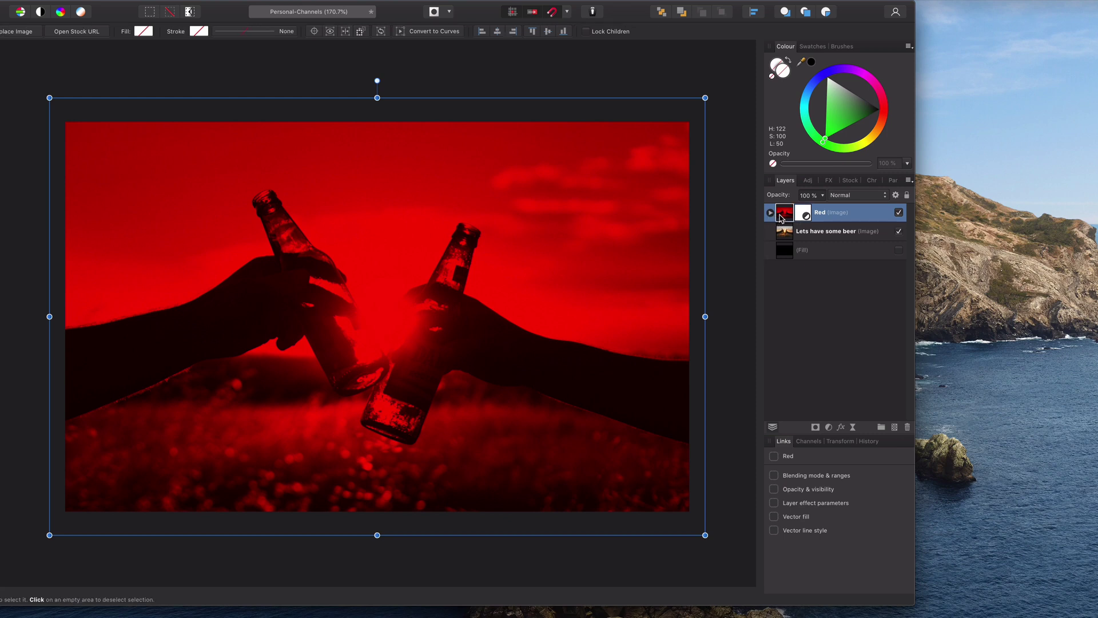
Duplicate the Red layer twice and name the copies 'Blue' and 'Green'.
key("super+j")
key("super+j")
double_click(825, 239)
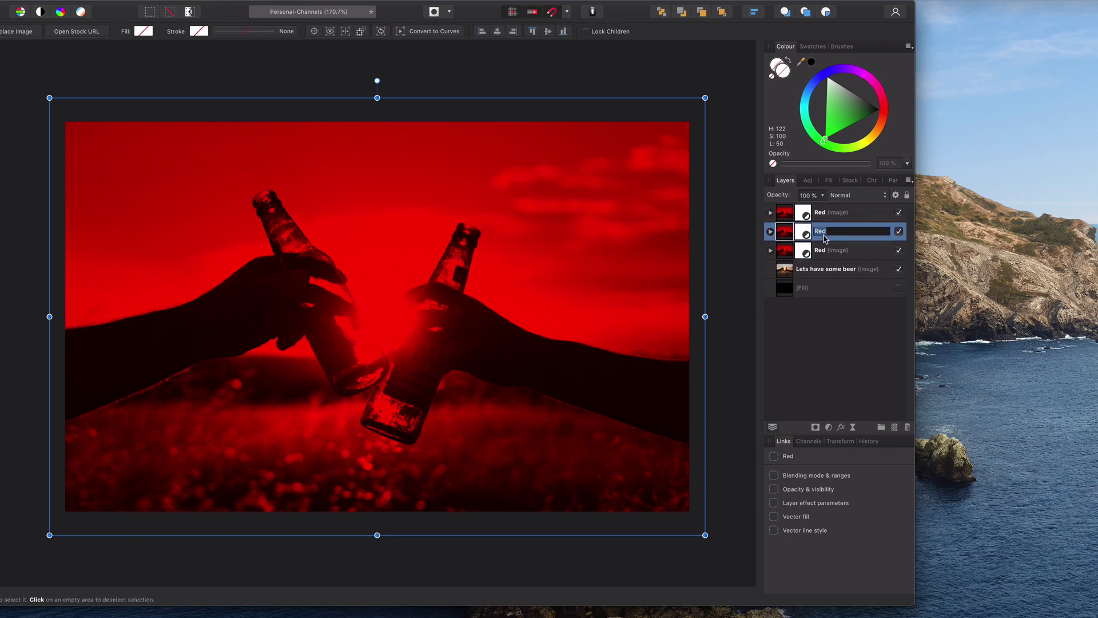
type("Blue")
key("Return")
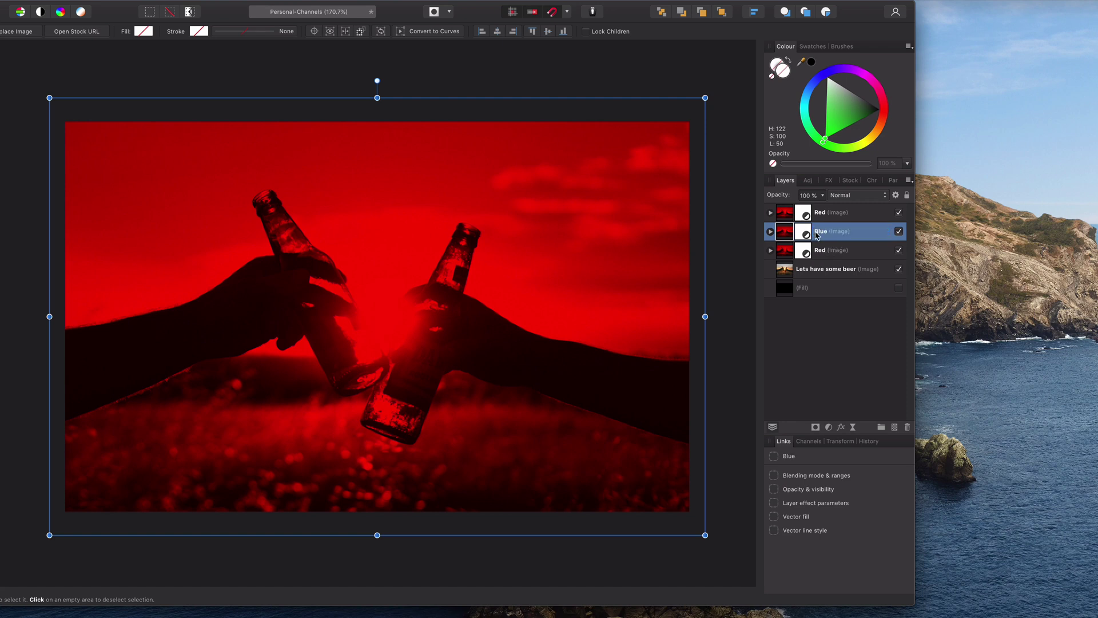
double_click(823, 212)
type("Gre")
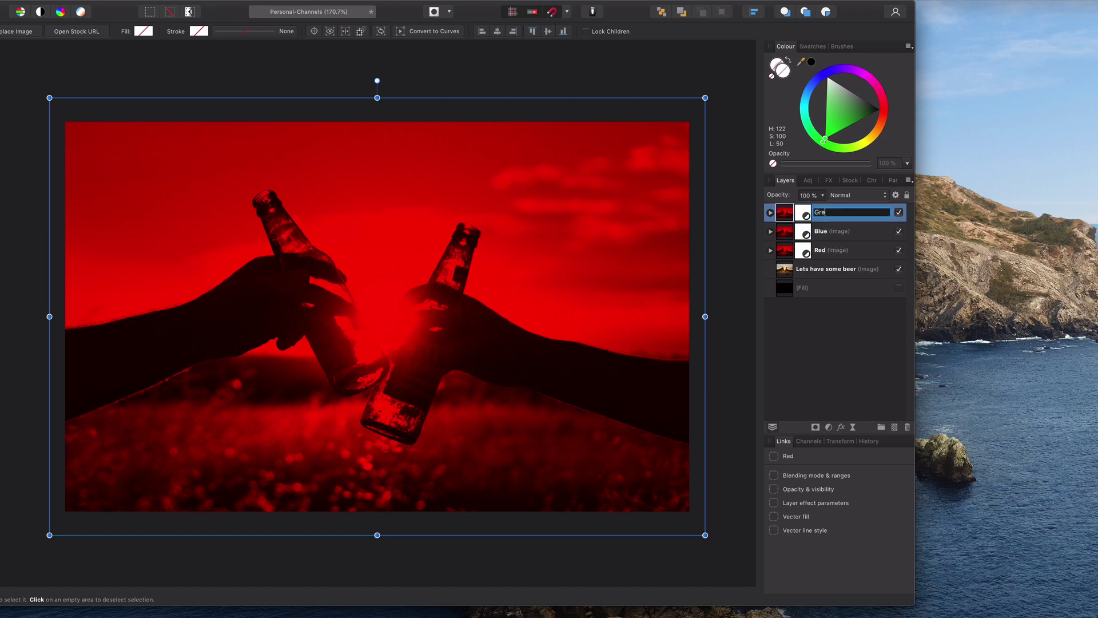
type("en")
key("Return")
left_click(770, 231)
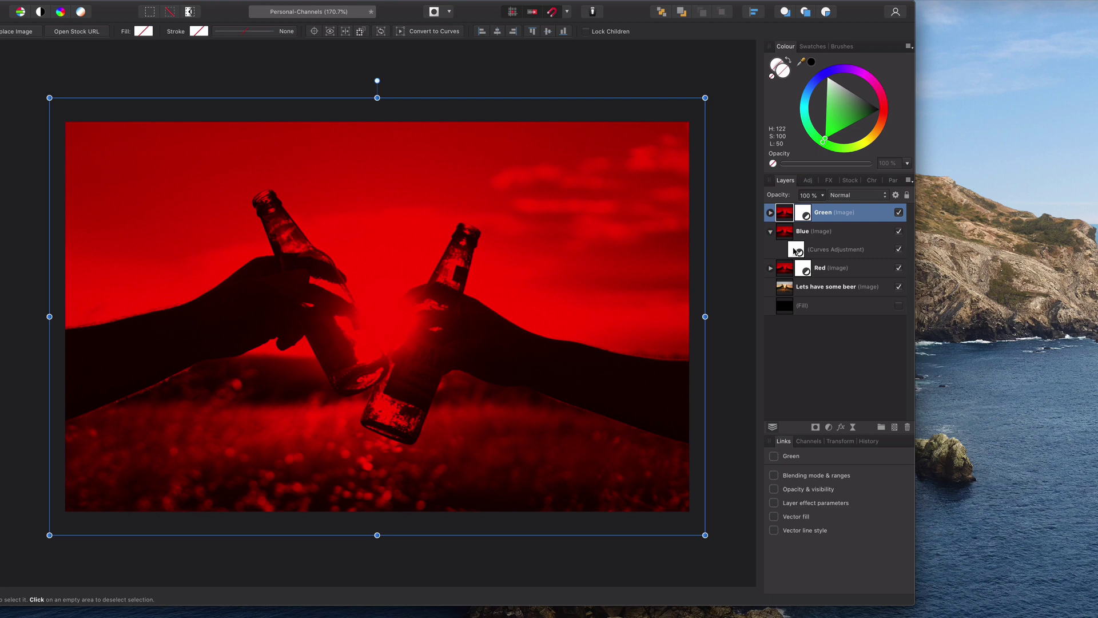
Edit the Blue layer's Curves so its Red curve drops fully to zero.
left_click(798, 250)
double_click(799, 252)
left_click(920, 528)
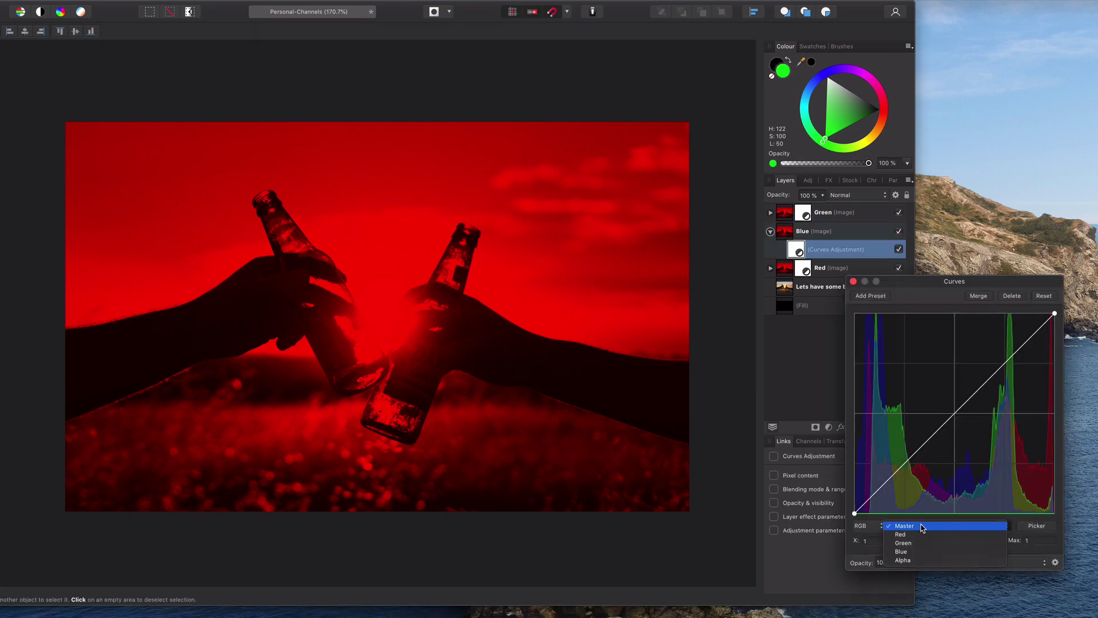
left_click(901, 534)
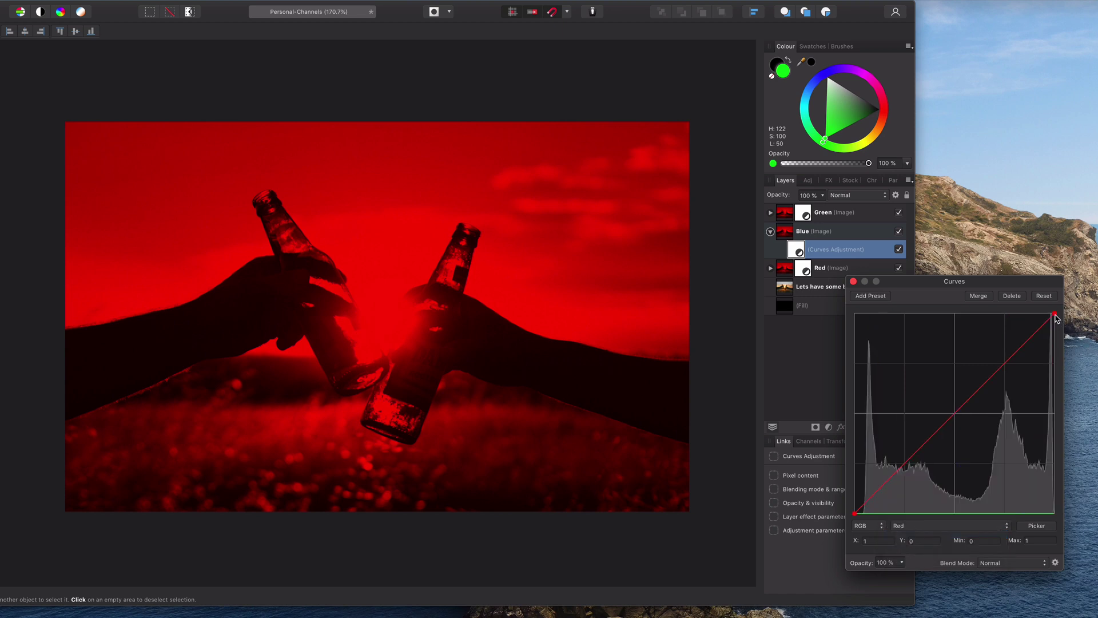
left_click_drag(1055, 314, 1054, 455)
left_click_drag(1069, 524, 1069, 527)
left_click(952, 527)
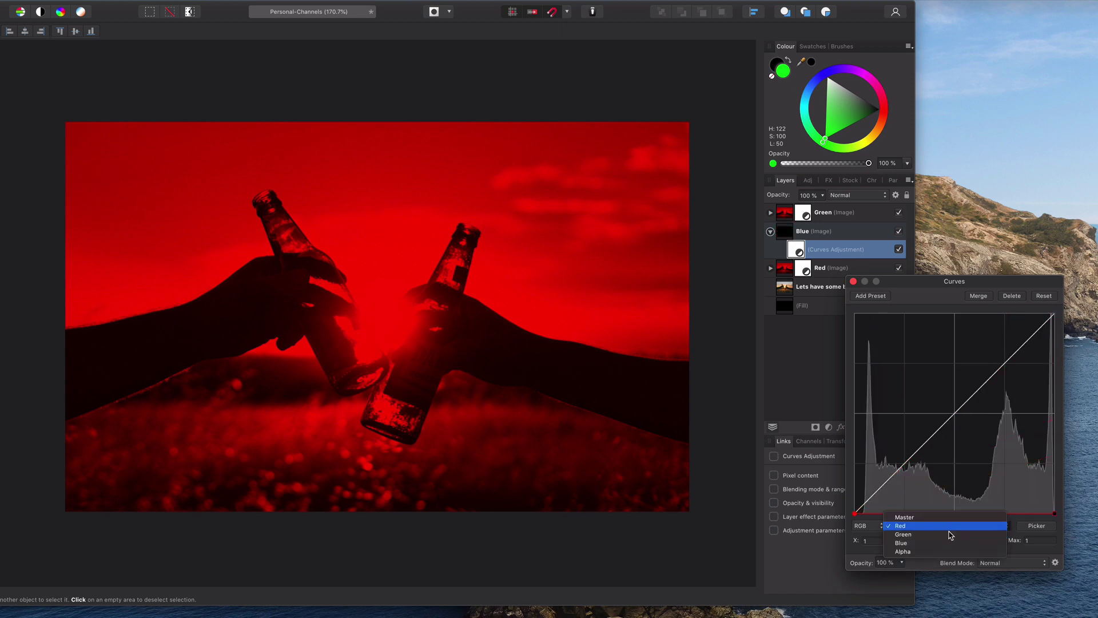
left_click(942, 543)
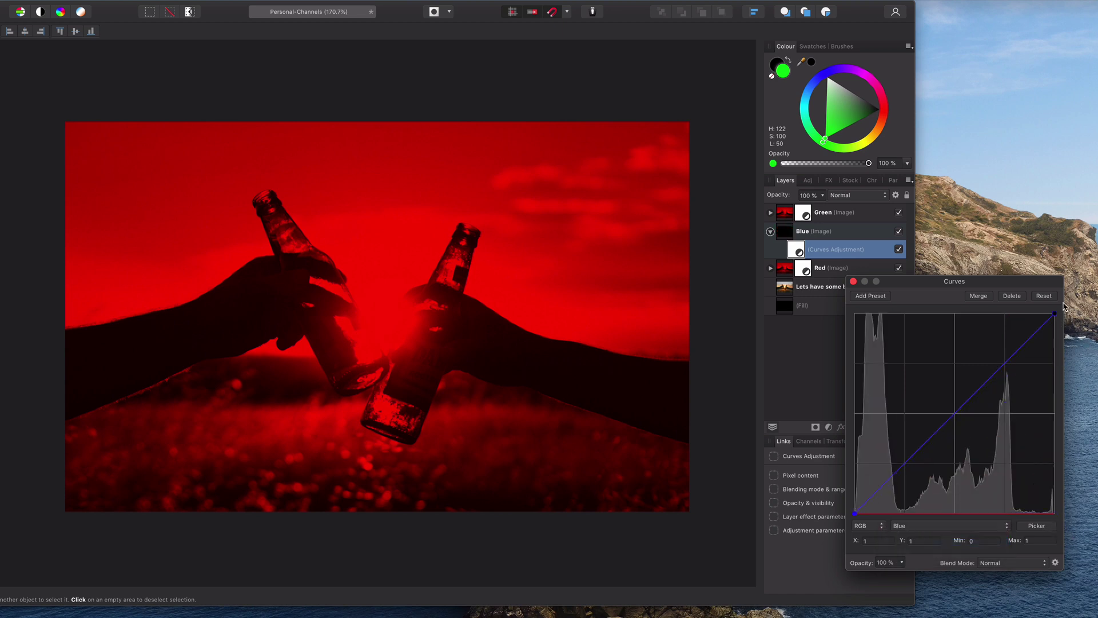
left_click(853, 281)
left_click(771, 231)
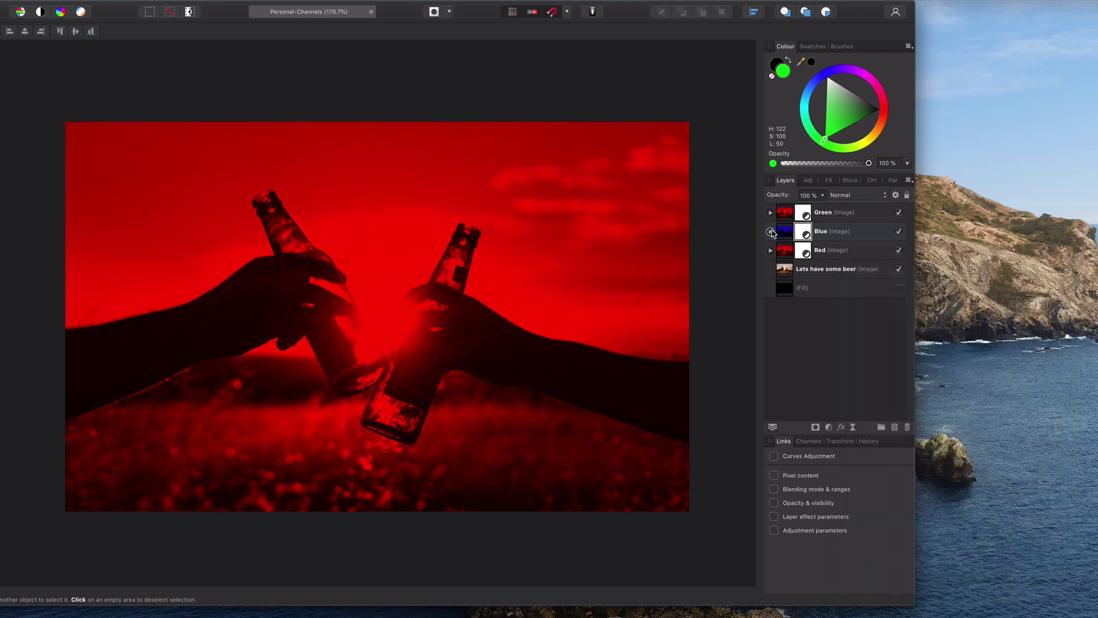
Add a Curves adjustment to the Green layer, lowering the Green curve's top end to 0.531.
left_click(784, 215)
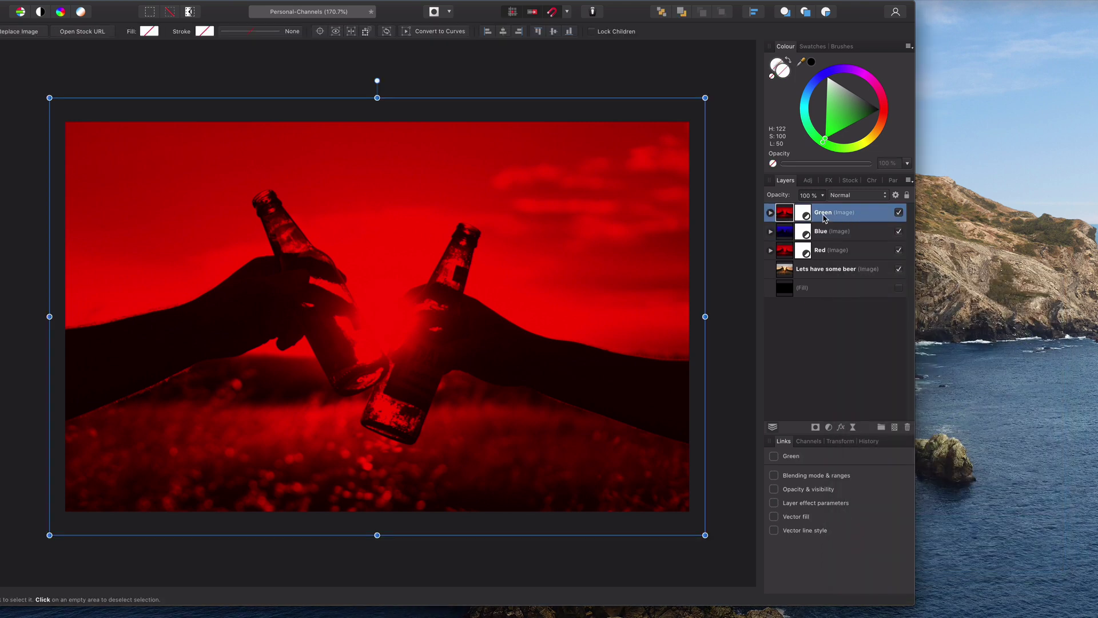
key("super+m")
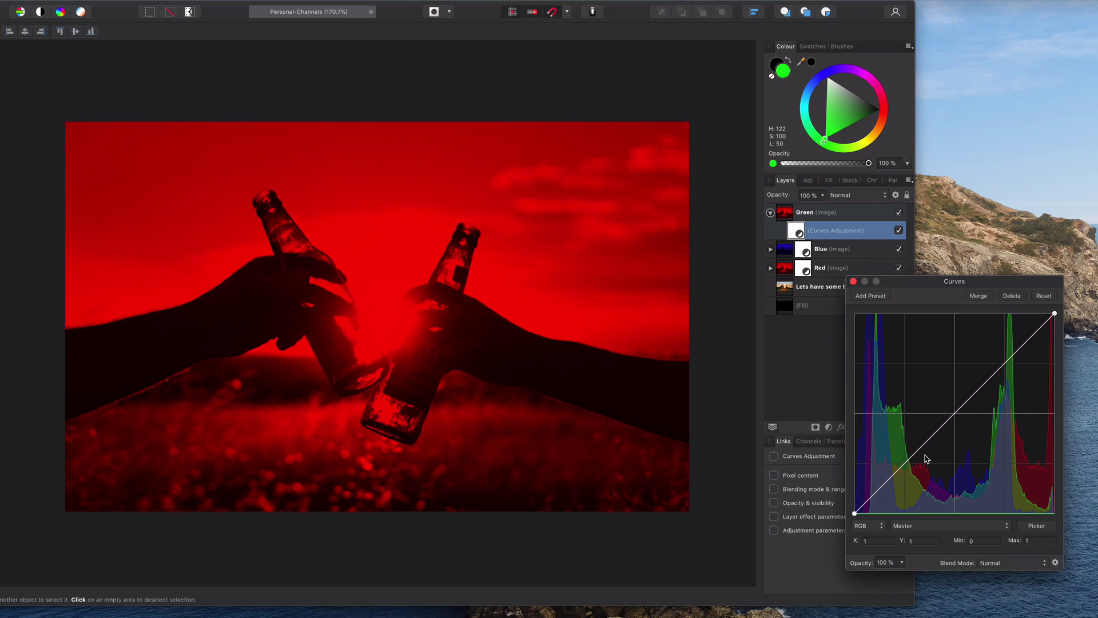
left_click(965, 531)
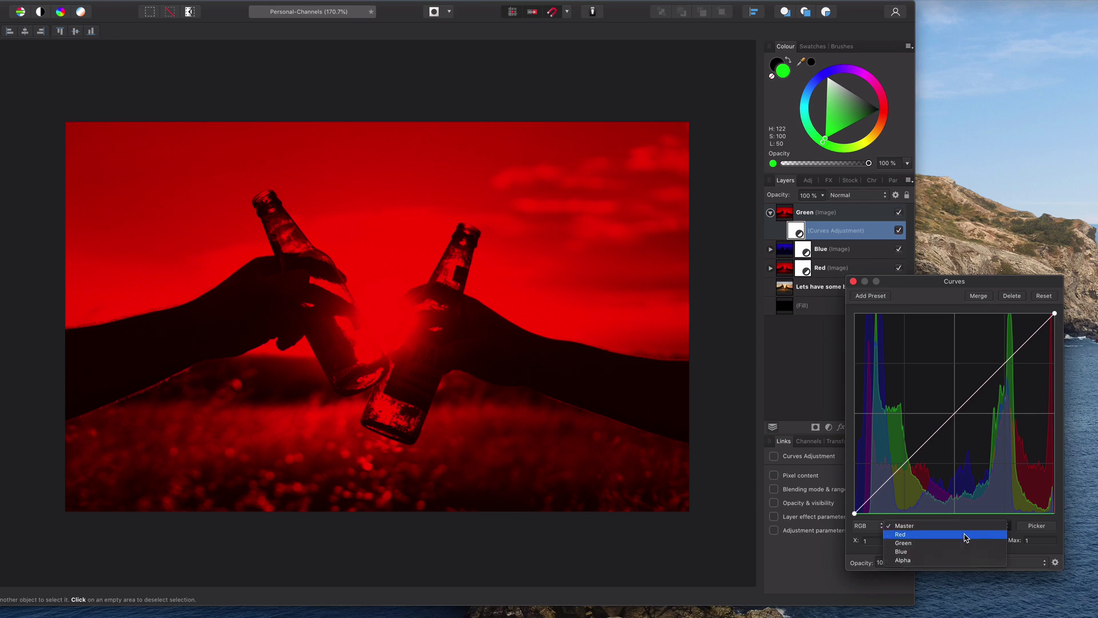
left_click(965, 535)
left_click(907, 529)
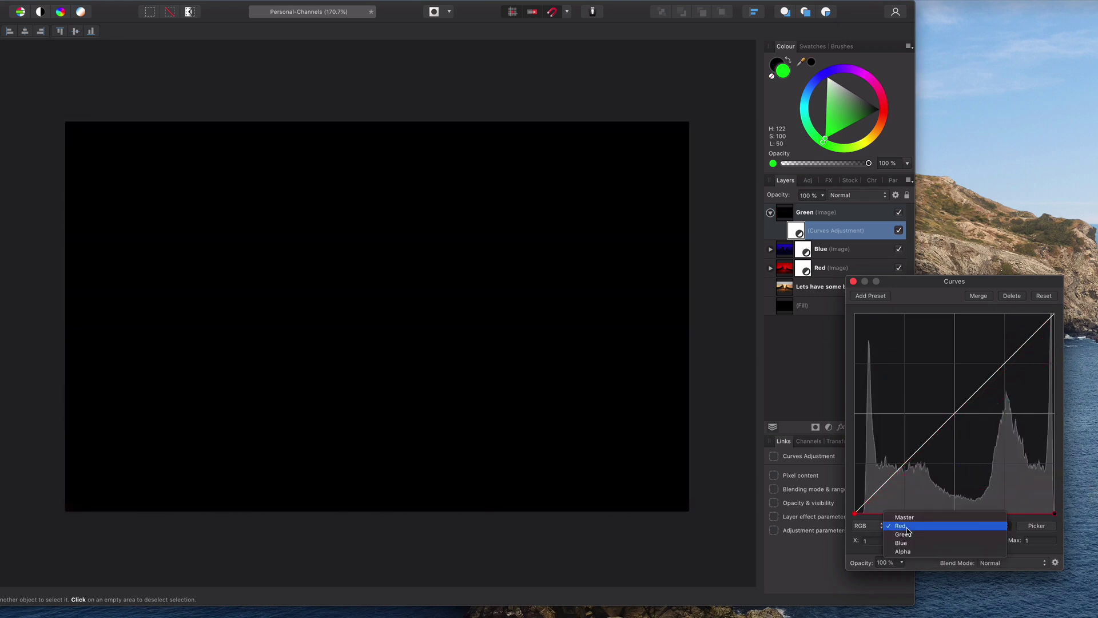
left_click(905, 534)
left_click_drag(1055, 513, 1054, 407)
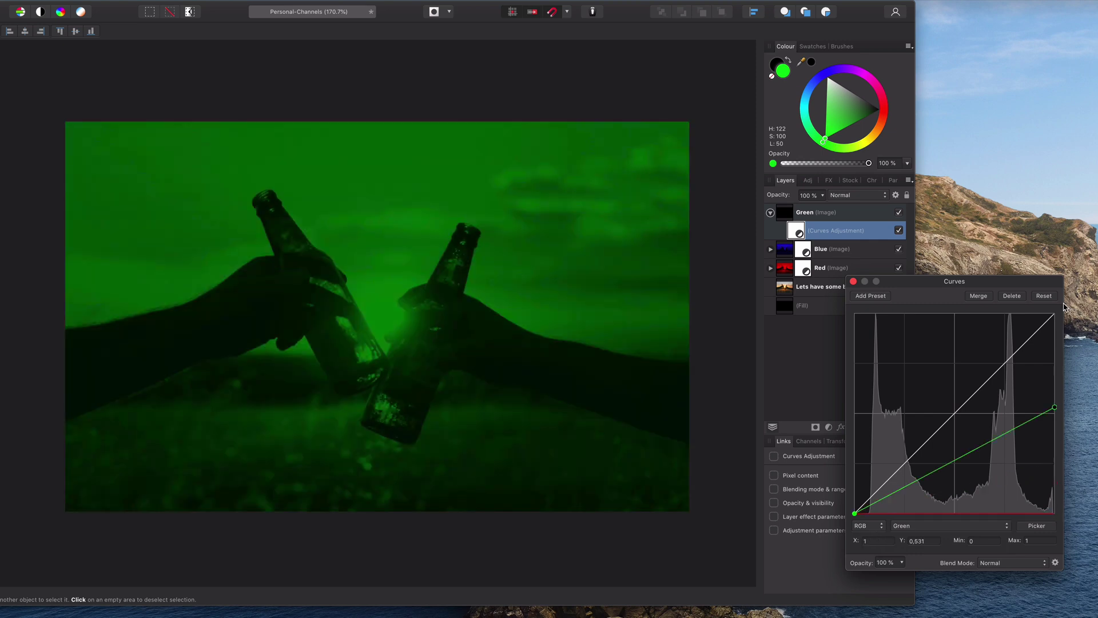
left_click(853, 281)
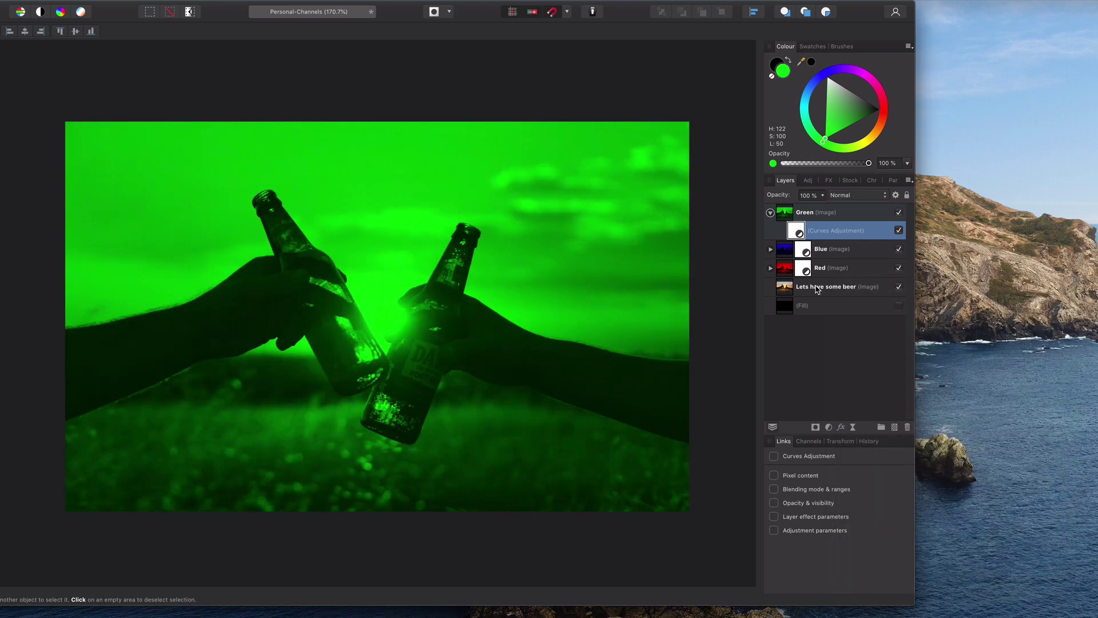
left_click(771, 213)
left_click(787, 217)
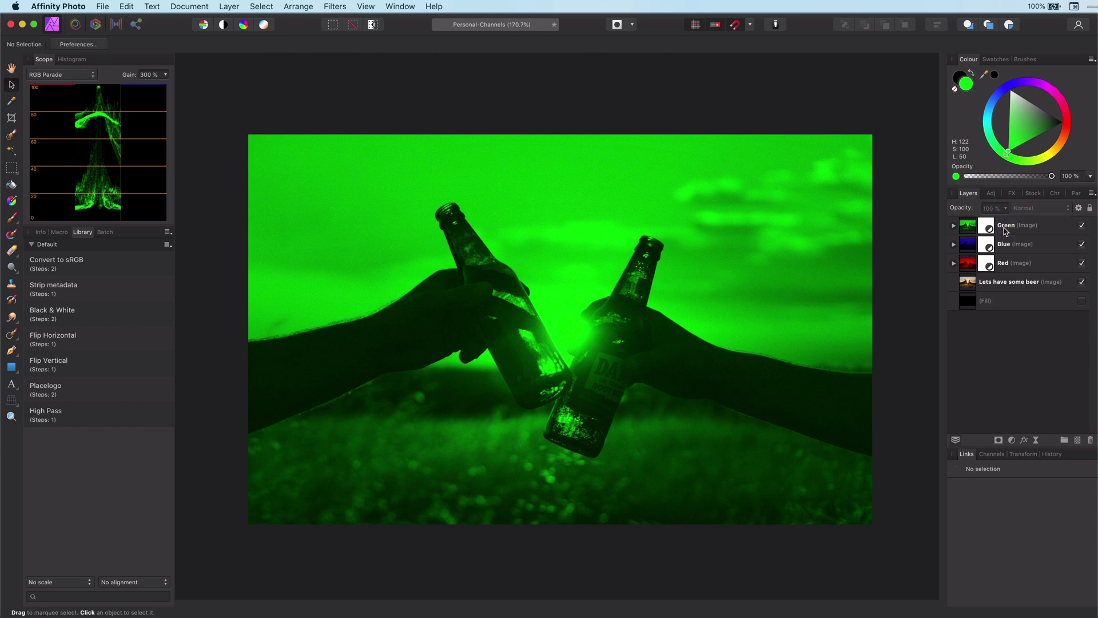
Group the Green, Blue and Red layers into a Live Stack Group using the Total operator.
left_click(1014, 264, "shift")
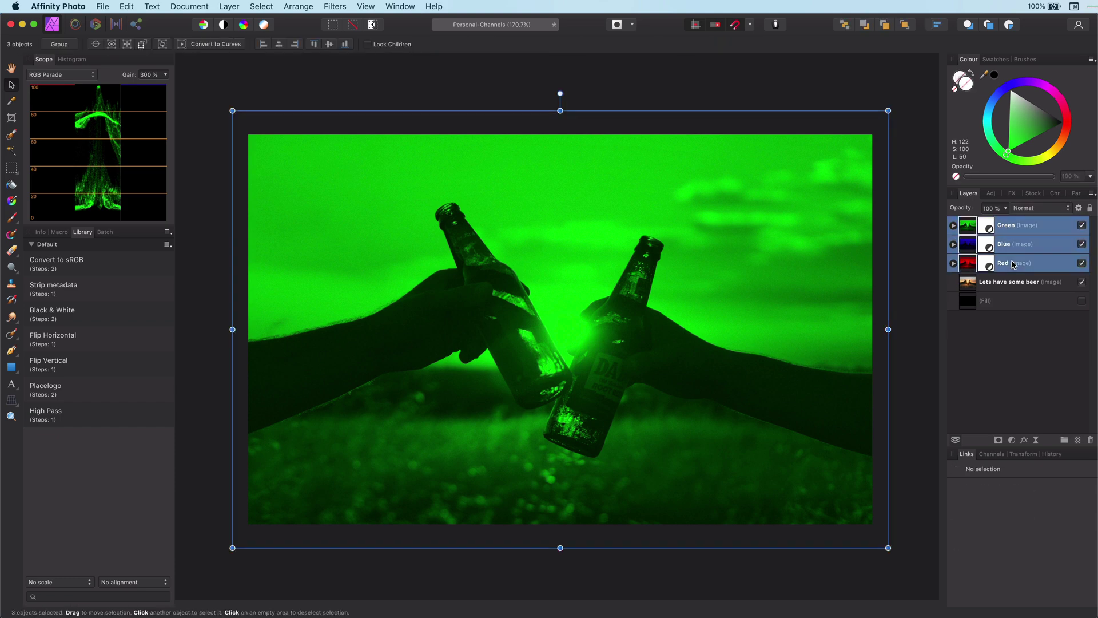
left_click(297, 7)
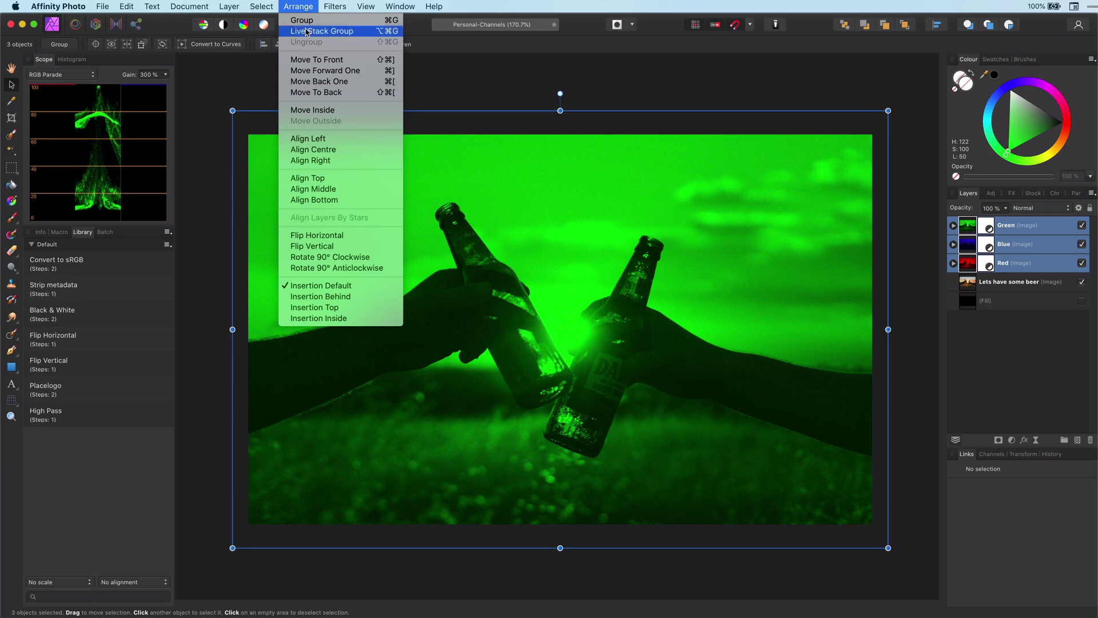
left_click(307, 31)
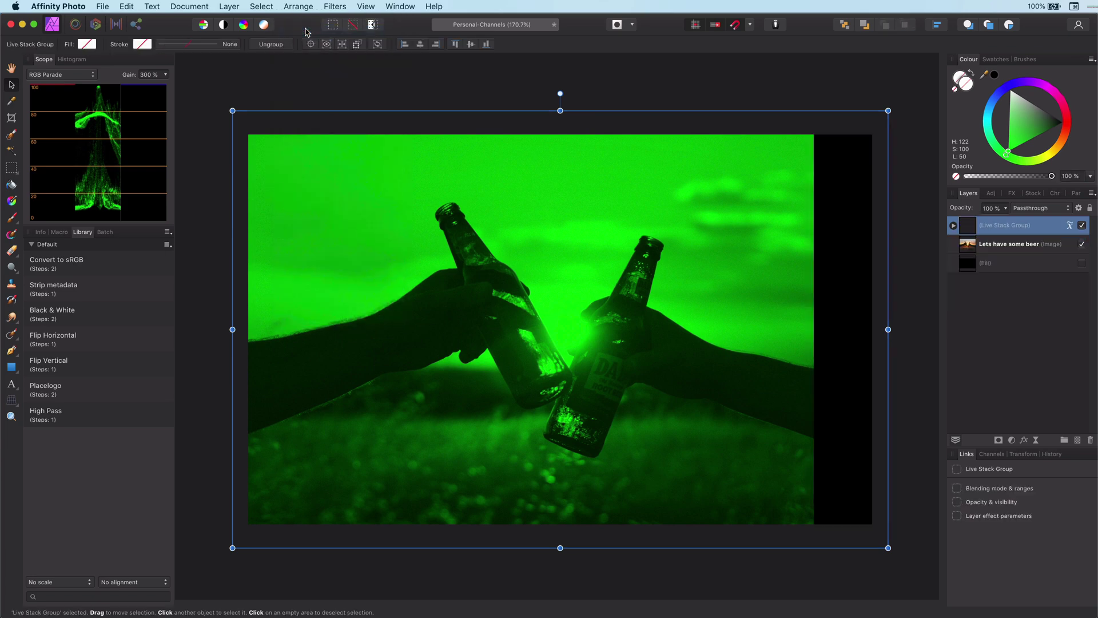
left_click(1070, 226)
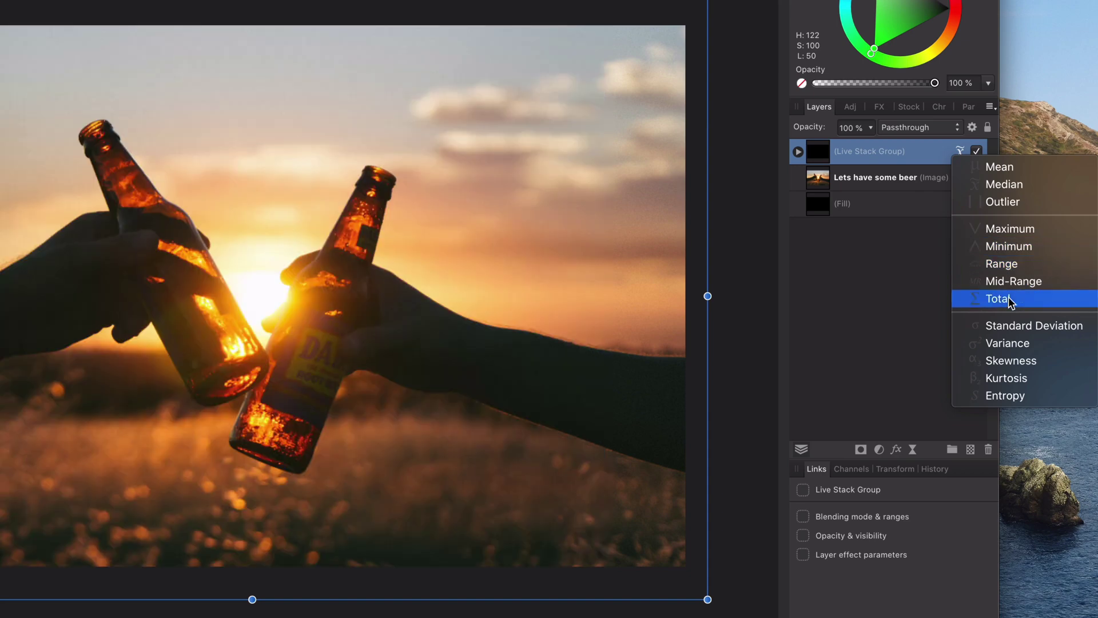
left_click(1010, 300)
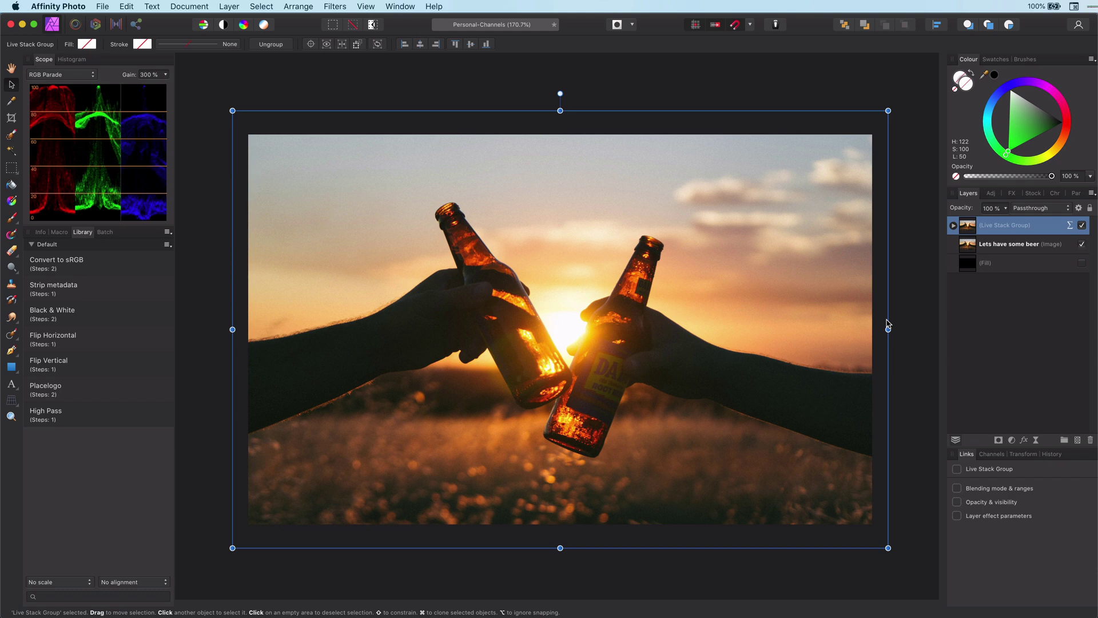
Nudge the Green, Blue and Red channel layers on the canvas, then undo the offsets.
left_click(1082, 225)
left_click(1082, 225)
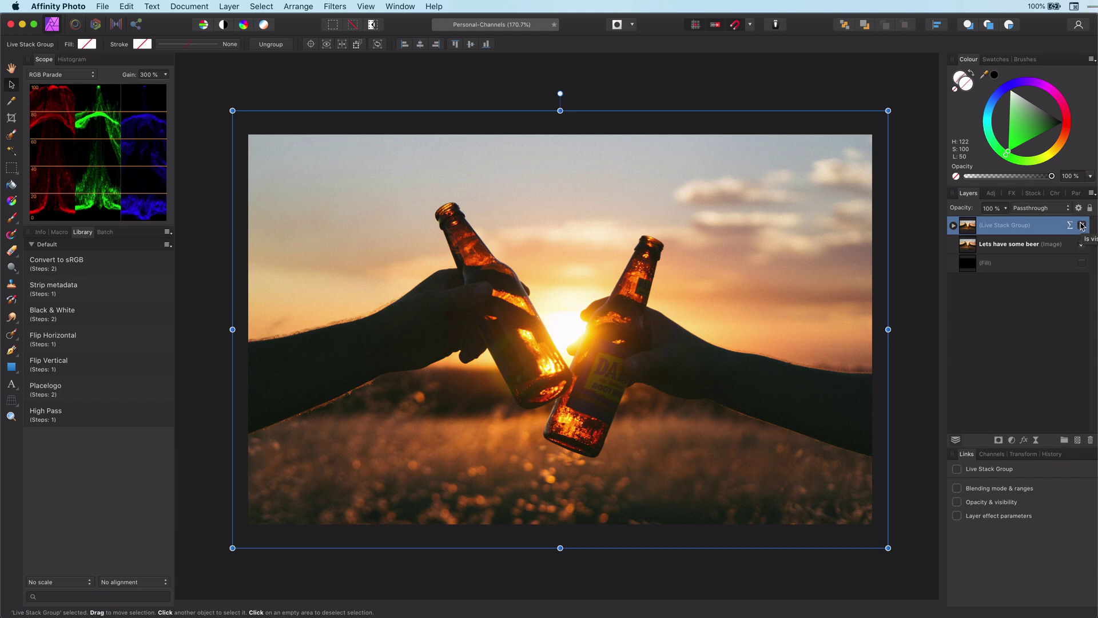
left_click(953, 226)
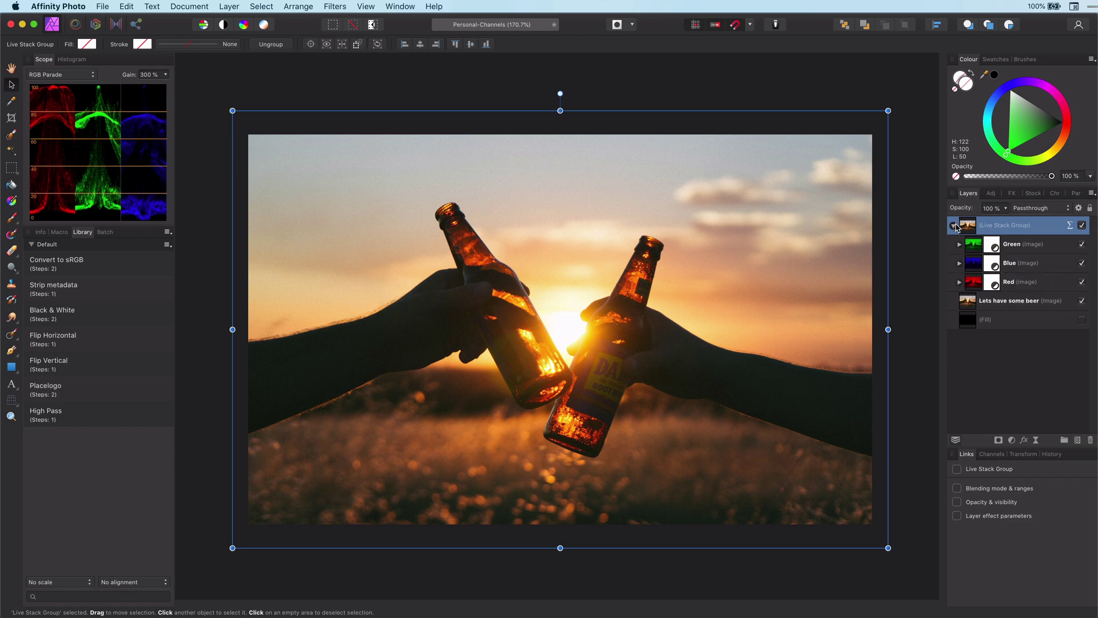
left_click(972, 246)
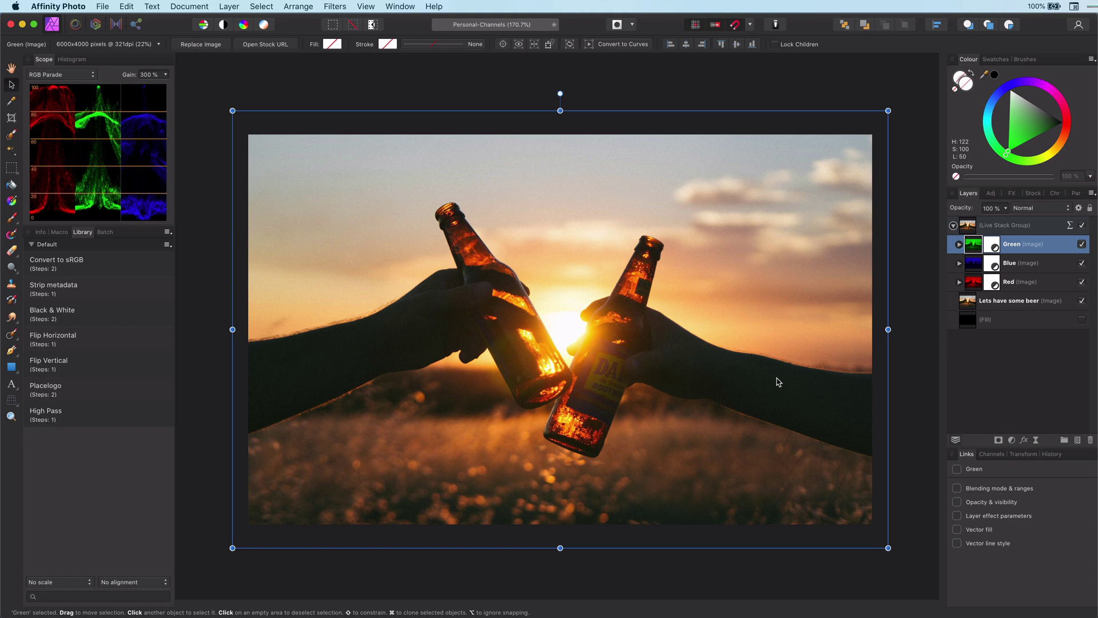
left_click_drag(777, 384, 746, 381)
left_click(993, 271)
left_click(989, 284)
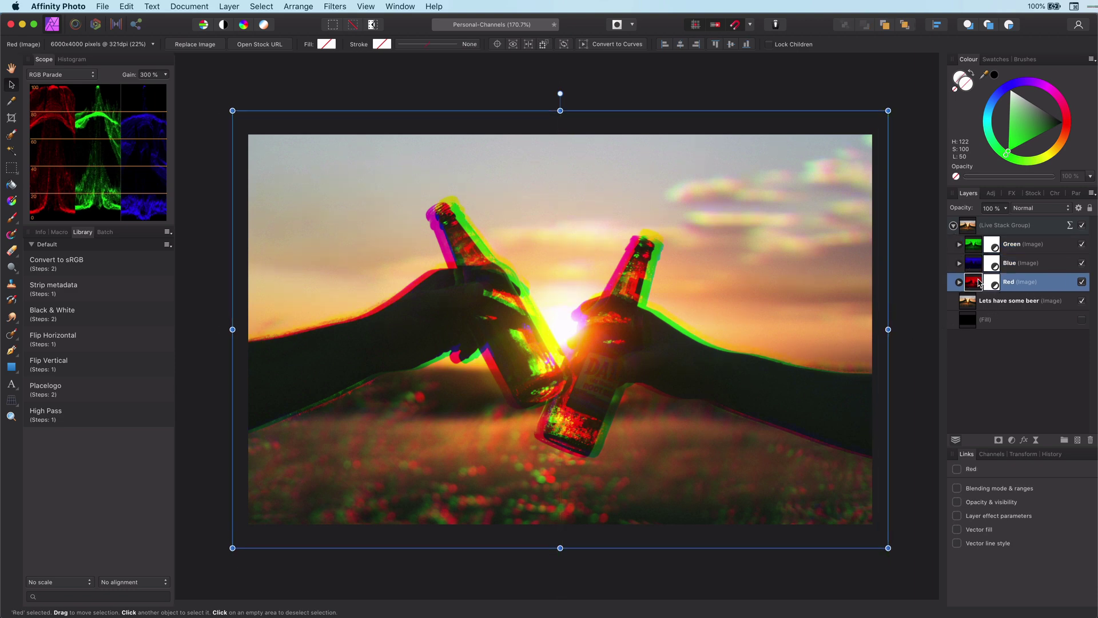
left_click_drag(815, 342, 792, 360)
key("super+z")
key("super+z")
key("super+z")
key("super+z")
key("super+z")
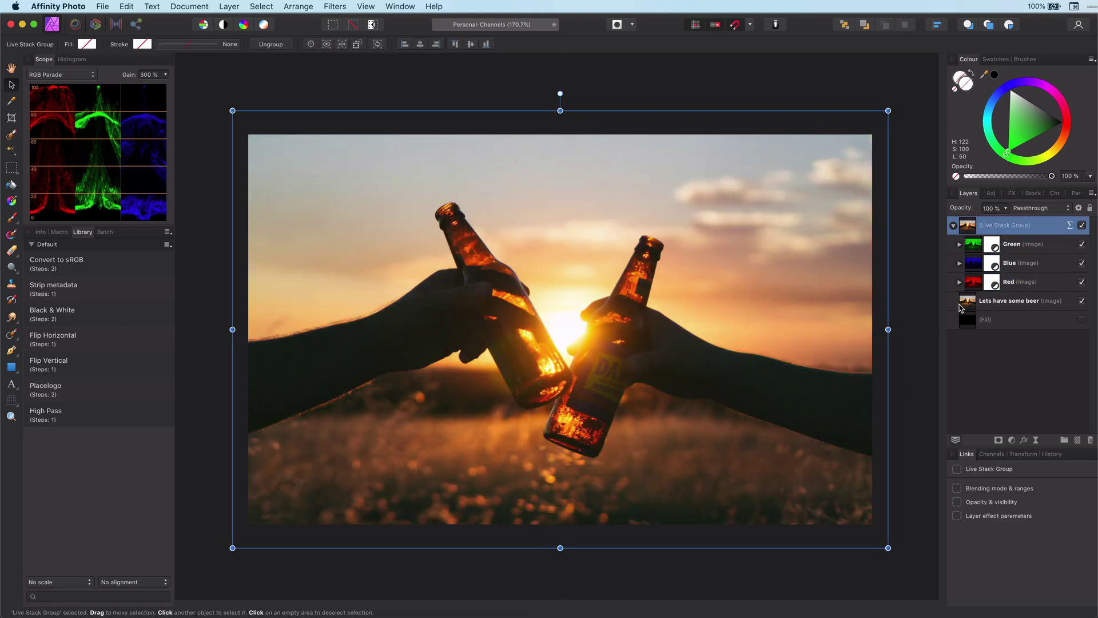
Re-offset the Green channel slightly left and the Blue channel slightly down-left.
left_click(1037, 250)
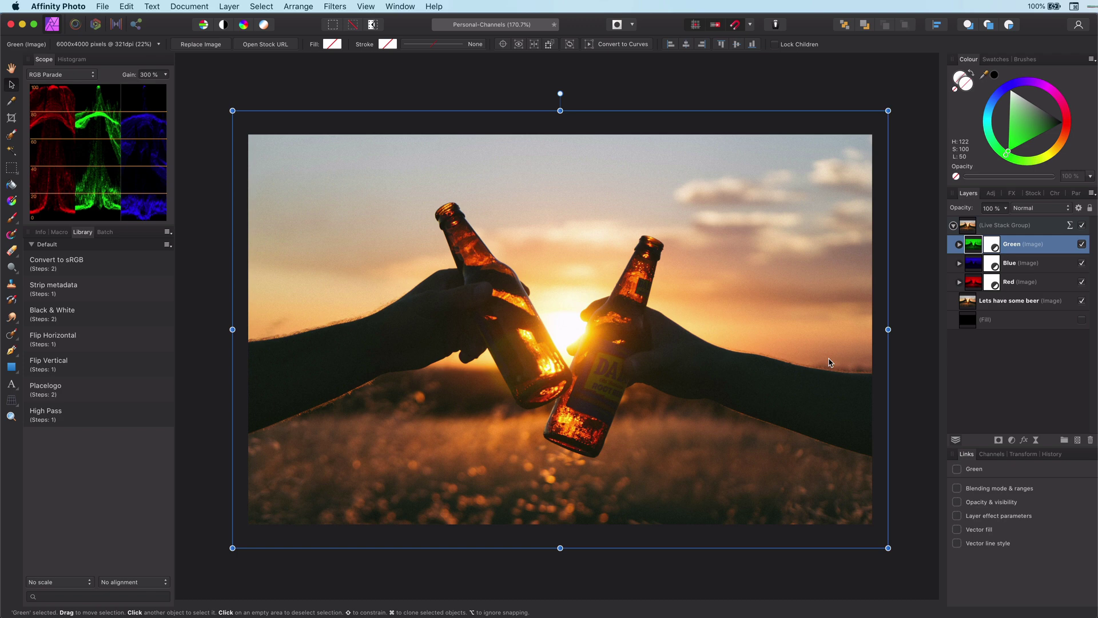
left_click_drag(832, 360, 827, 361)
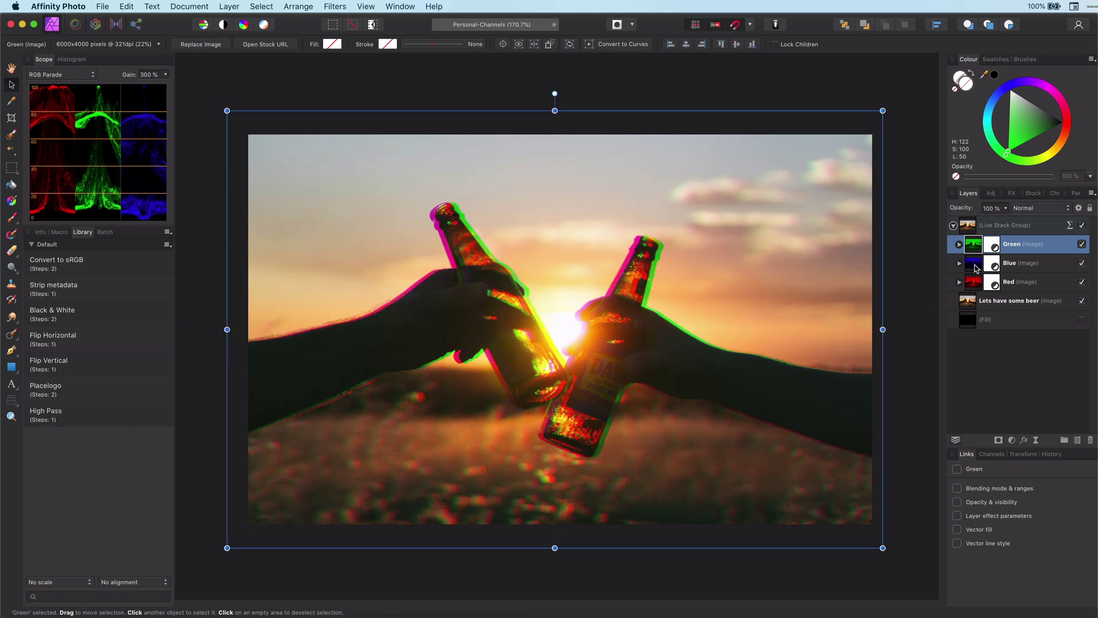
left_click(819, 359, "alt")
left_click(801, 358, "alt")
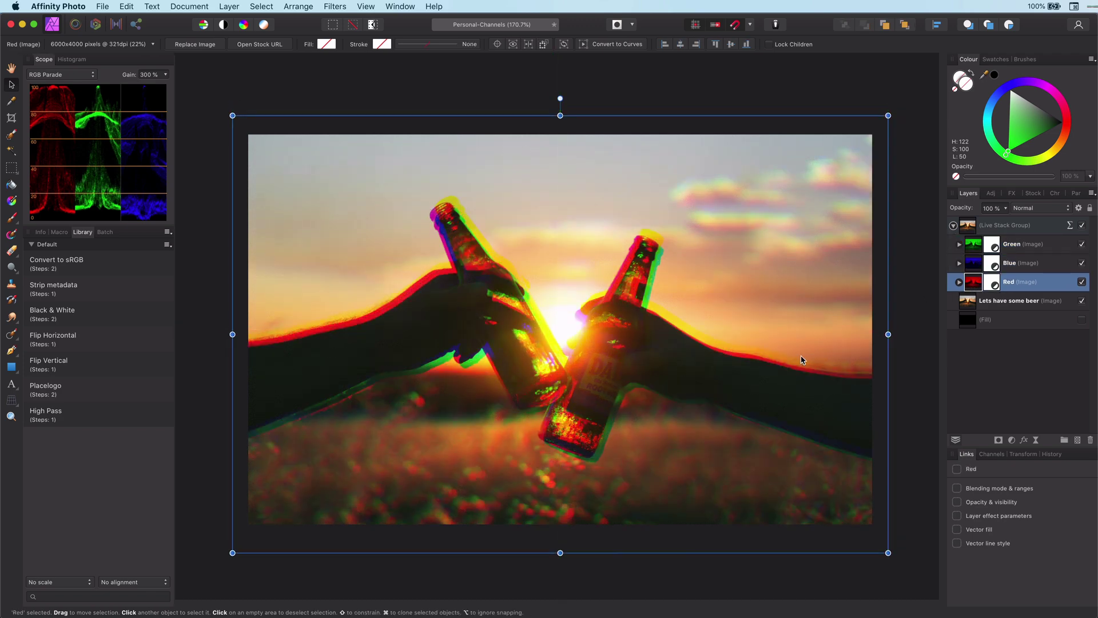
left_click(815, 315, "alt")
left_click_drag(815, 314, 801, 324)
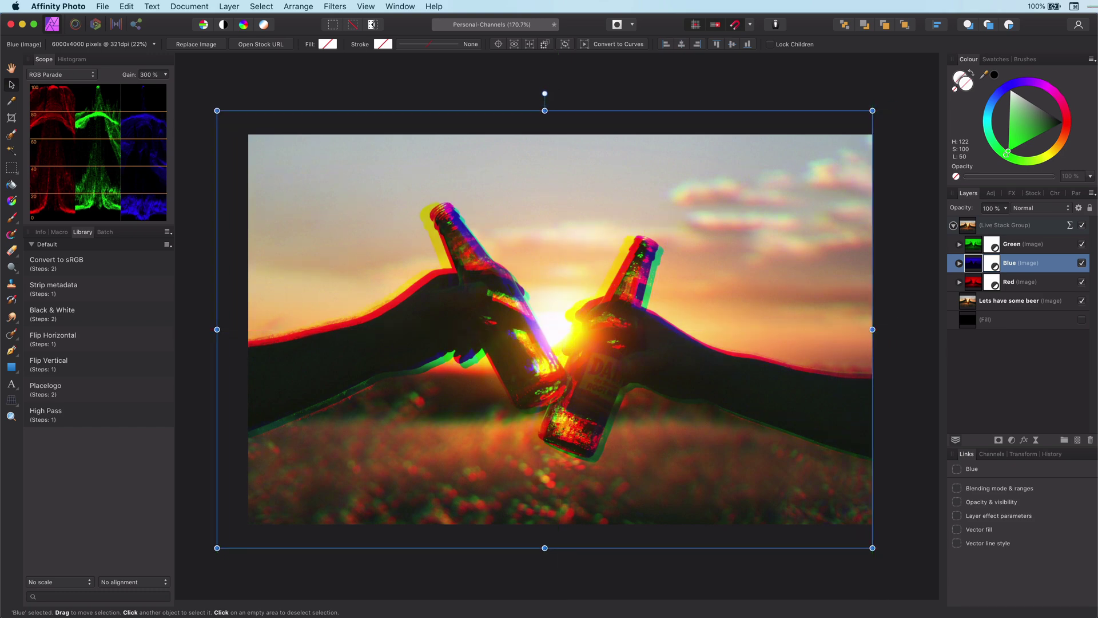
Add a Curves adjustment to the Green layer with a lowered midpoint to darken it.
left_click(999, 245)
key("super+m")
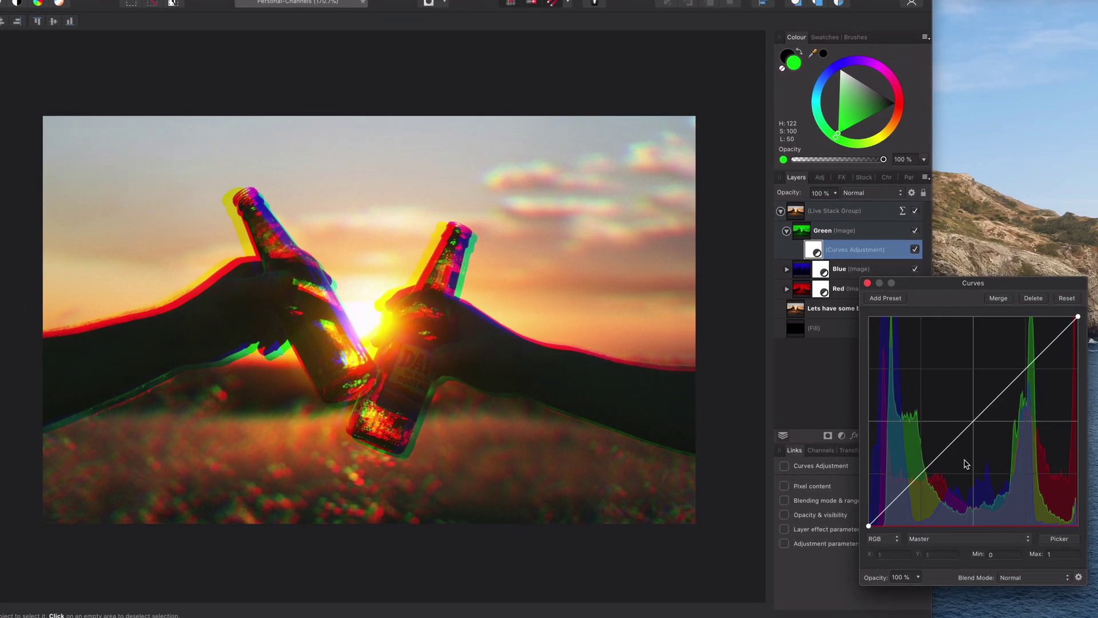
mouse_move(974, 422)
left_mouse_down()
mouse_move(977, 455)
mouse_move(973, 433)
left_mouse_up()
left_click(867, 282)
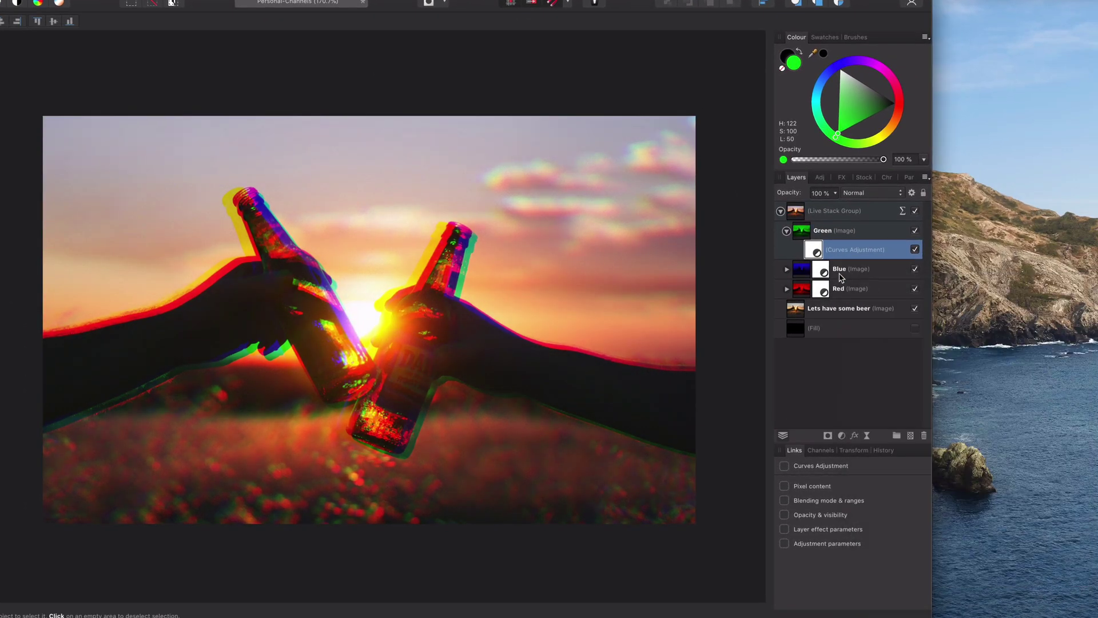
Add a Curves adjustment to the Blue layer, raising the curve to brighten it.
left_click(827, 269)
key("super+m")
left_click_drag(1034, 361, 1034, 337)
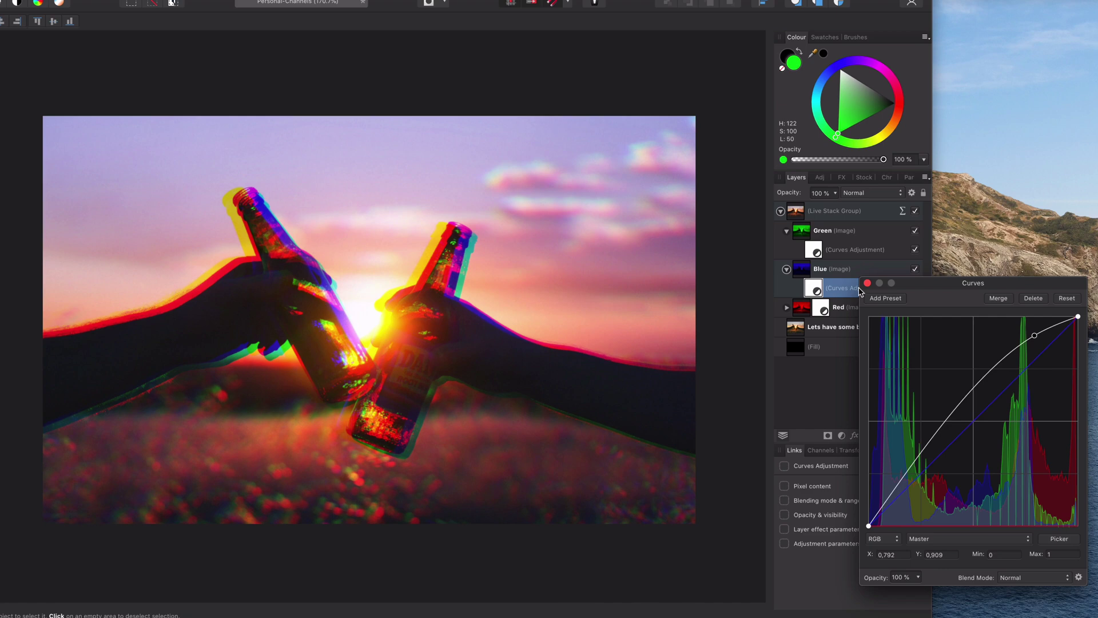
left_click(867, 283)
Add a Curves adjustment to the Red layer, reshaping it with two curve points.
left_click(826, 307)
key("super+m")
mouse_move(895, 498)
left_mouse_down()
mouse_move(896, 513)
mouse_move(890, 485)
left_mouse_up()
left_click_drag(989, 375, 1012, 363)
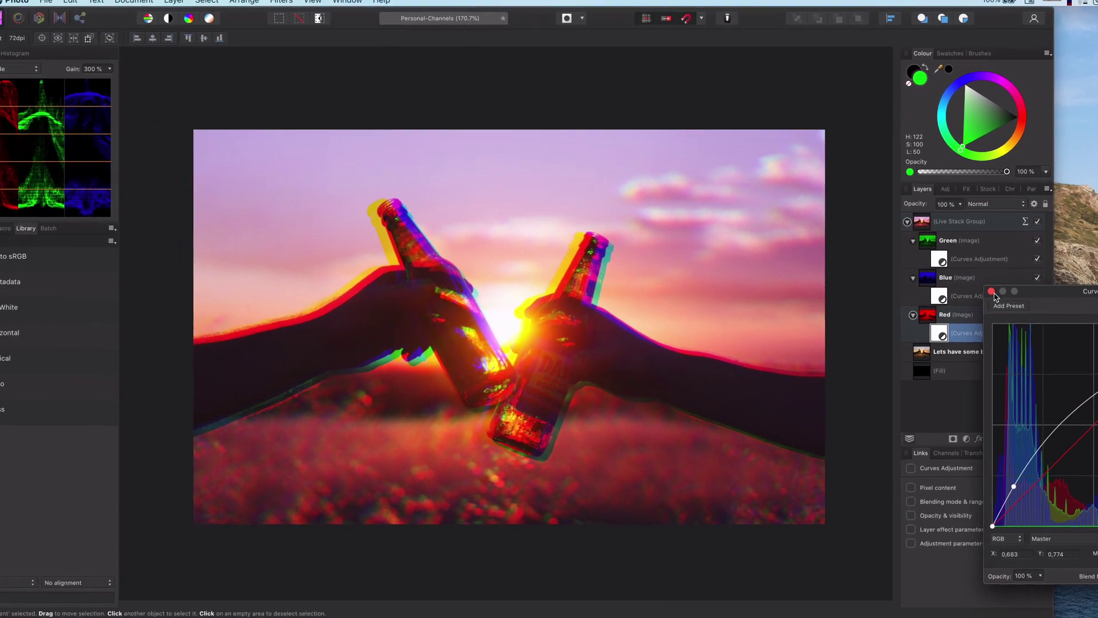
left_click(992, 292)
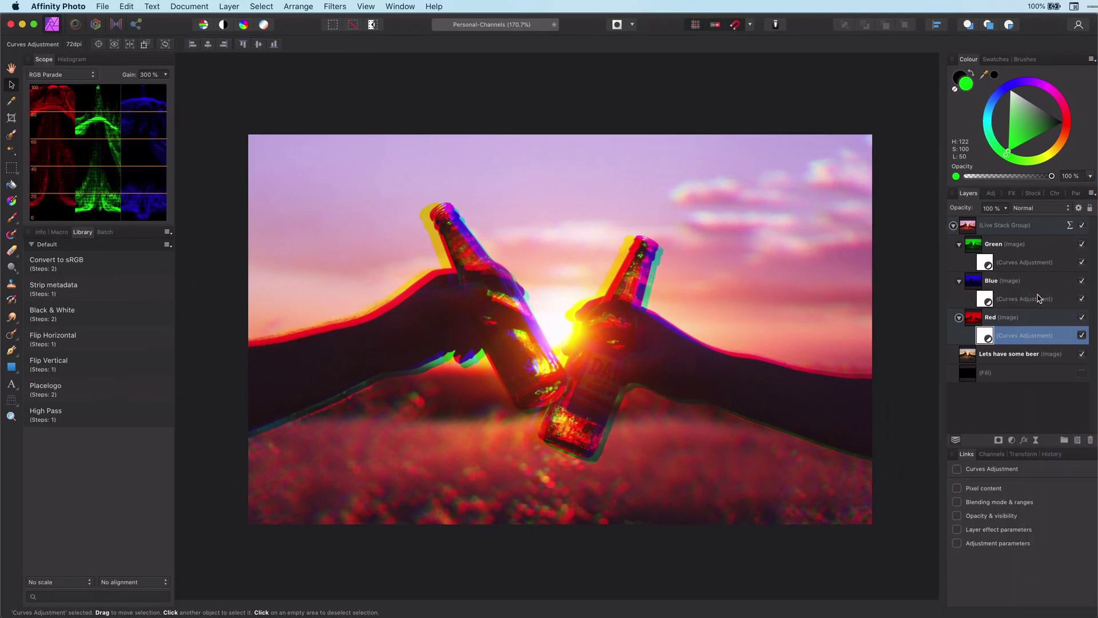